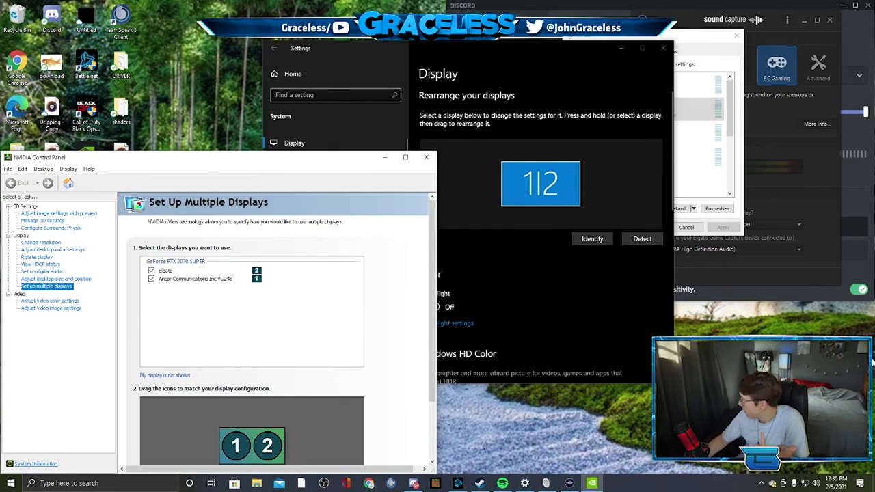
Step: Review the resolution and refresh rate settings for the Ancor Communications and Elgato displays in NVIDIA Control Panel
right_click(863, 190)
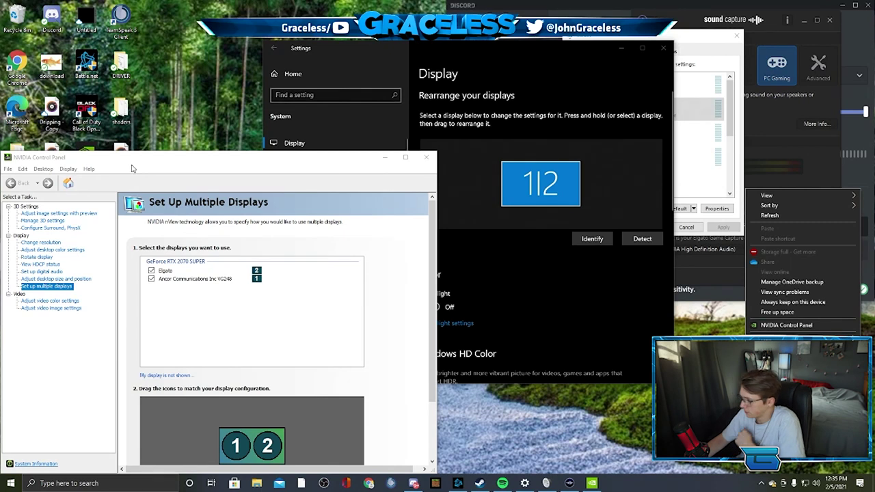
left_click(43, 242)
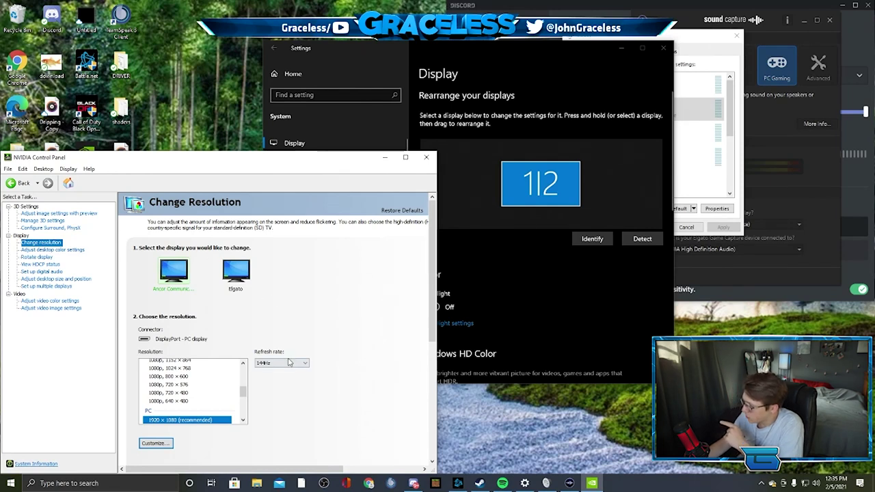
left_click(236, 273)
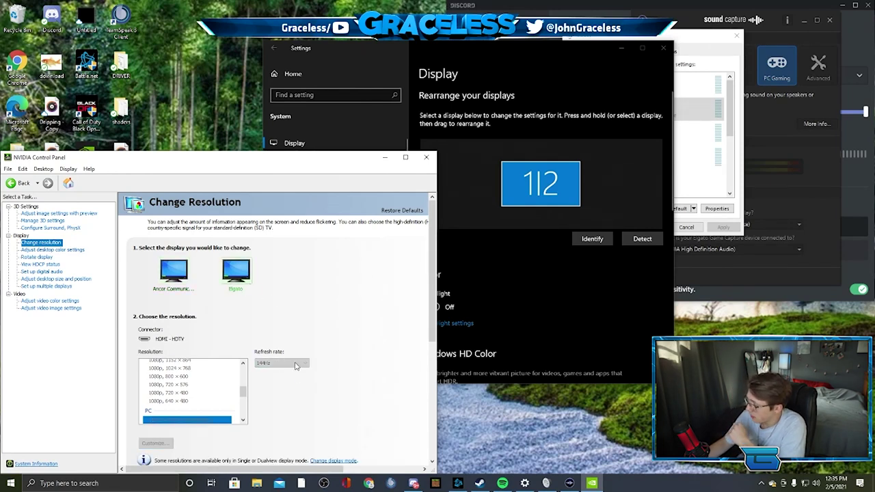
left_click(174, 273)
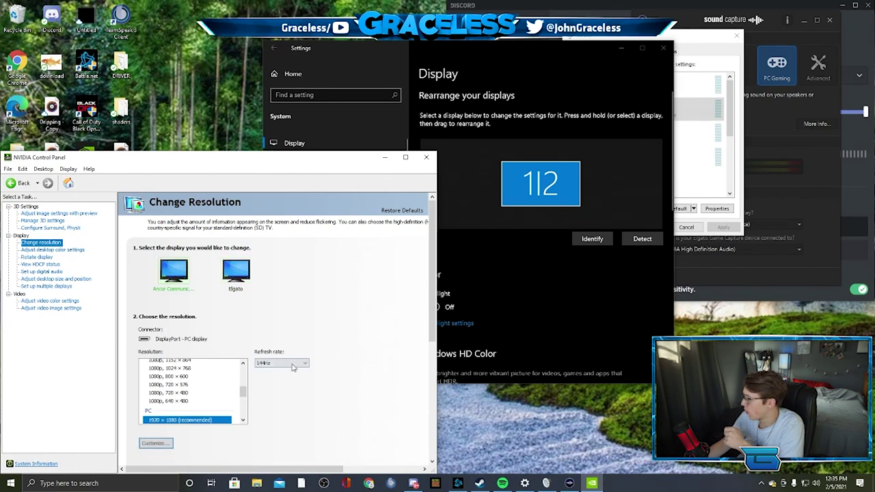
left_click(282, 364)
left_click(284, 370)
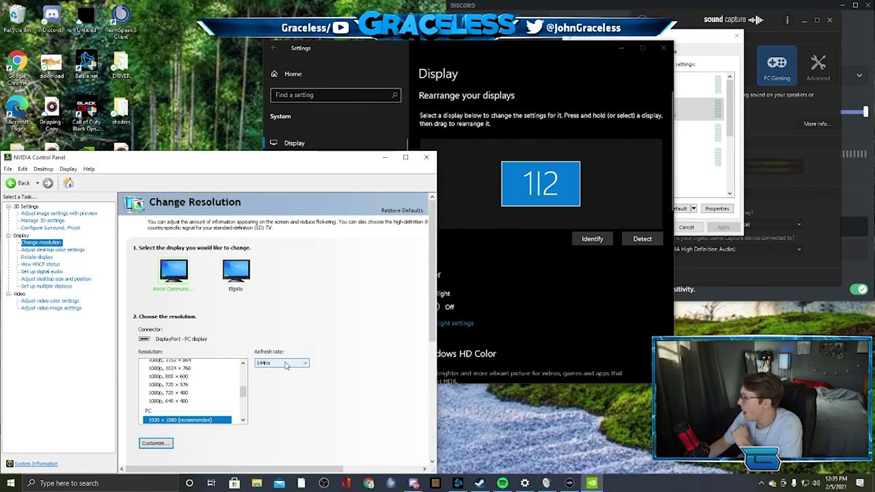
Step: In the multiple-display setup, extend the cloned displays so that 1 and 2 are separate
left_click(67, 287)
scroll(379, 287, "down", 1)
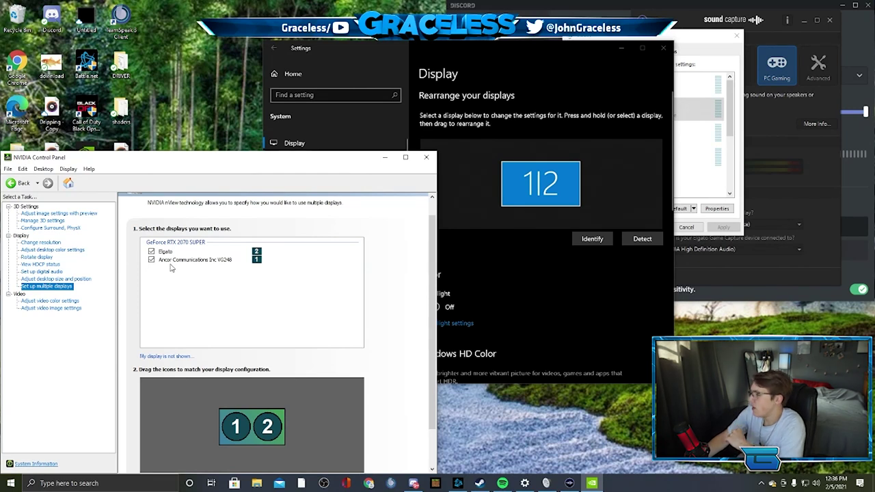
scroll(394, 292, "down", 1)
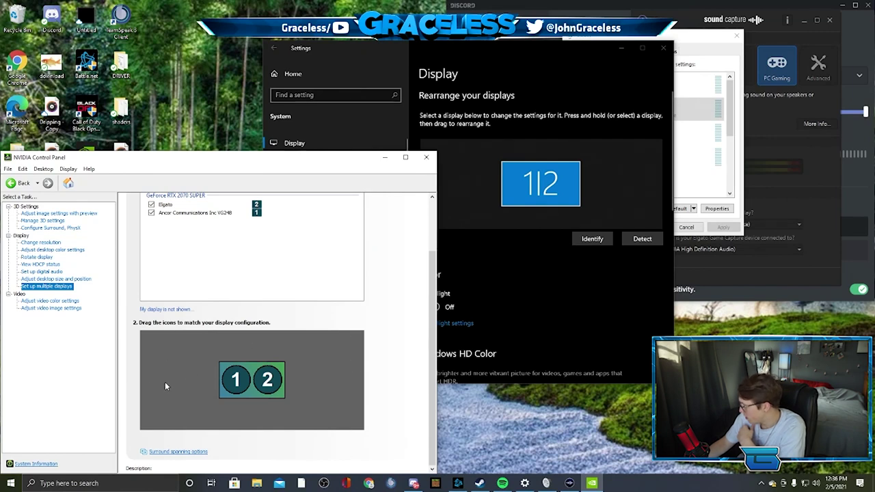
right_click(268, 383)
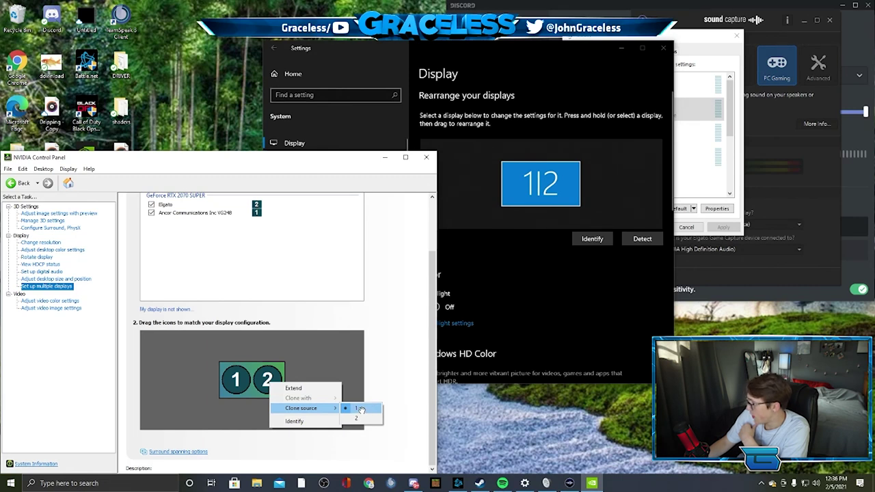
left_click(320, 387)
right_click(260, 378)
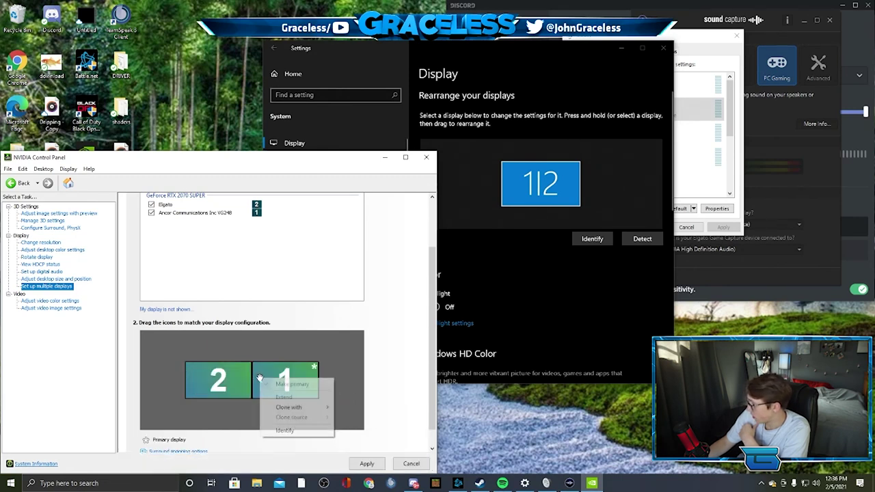
left_click(315, 370)
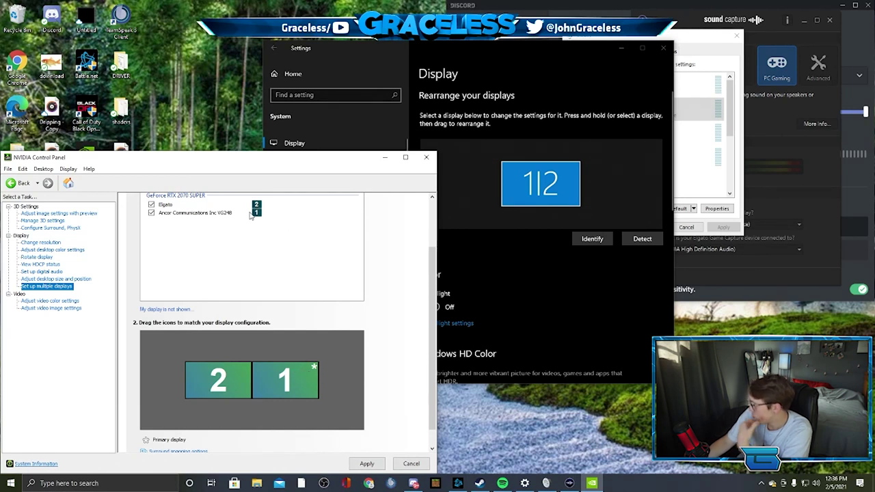
Step: Clone display 1 with display 2 in the display configuration
right_click(273, 394)
mouse_move(316, 409)
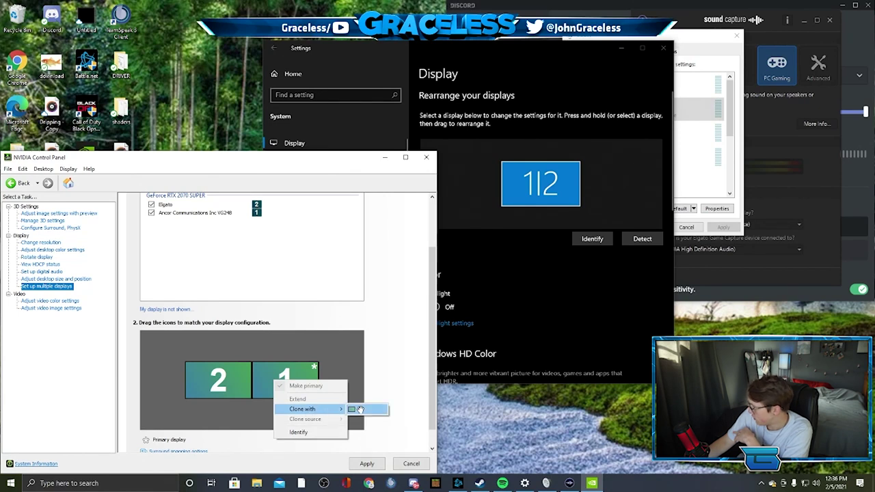
left_click(360, 409)
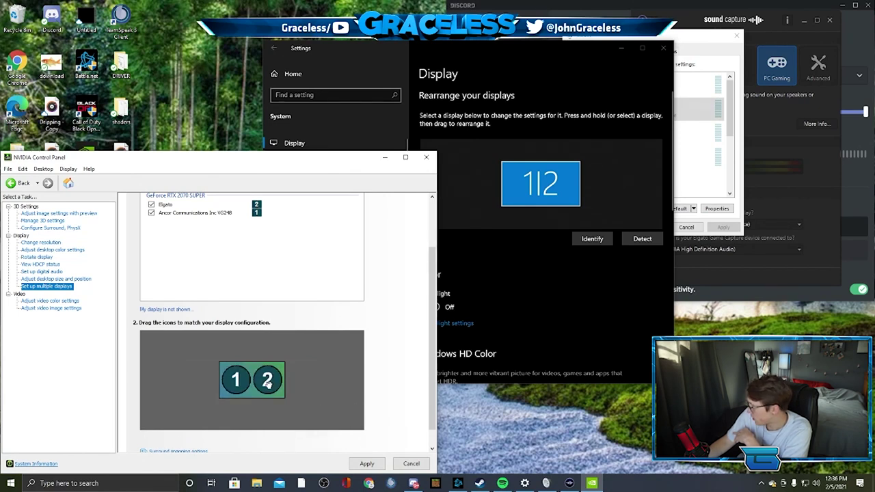
Step: Check the clone source choices for the cloned pair and return to the resolution settings
right_click(249, 390)
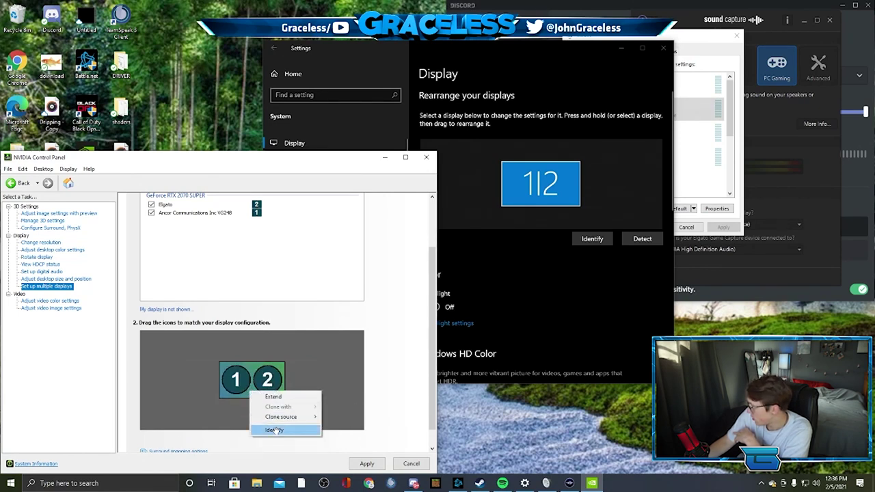
mouse_move(294, 418)
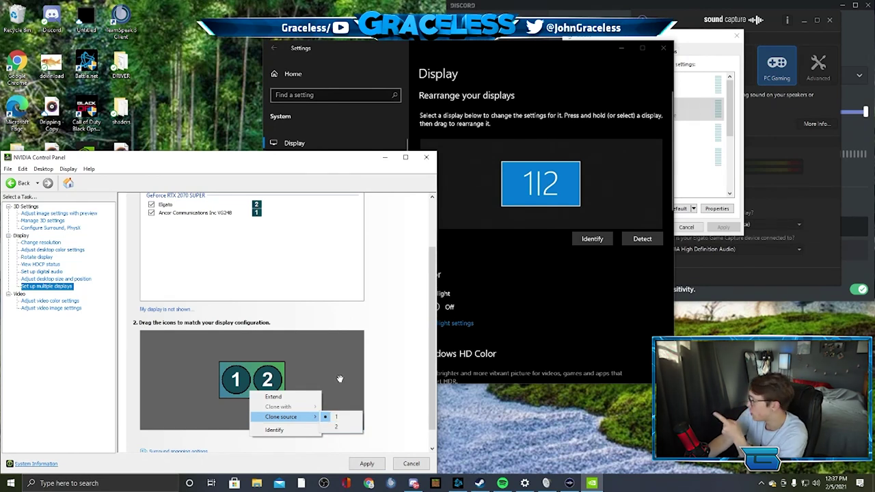
left_click(411, 363)
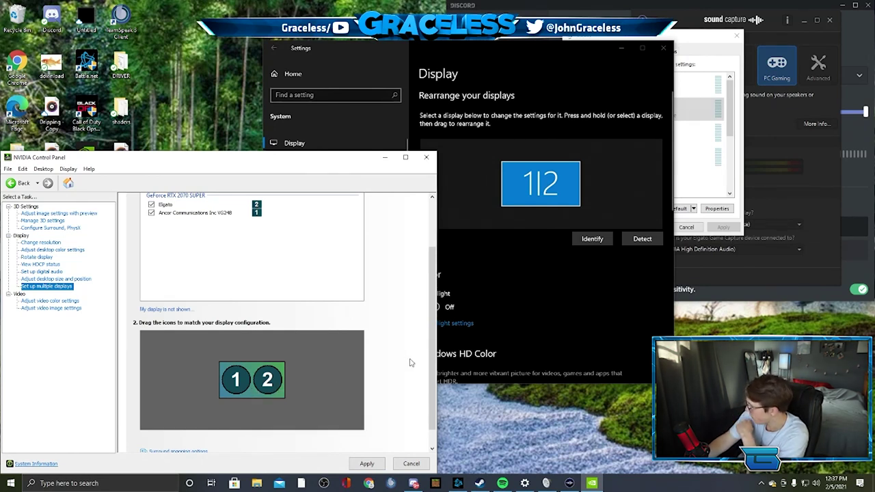
left_click(41, 243)
left_click(208, 337)
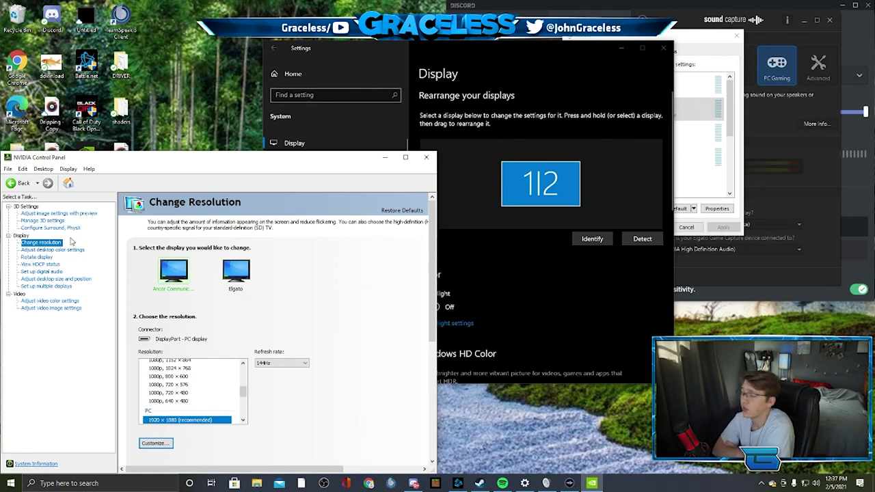
Step: Switch to Windows Settings and review the display arrangement and the Multiple displays options
left_click(438, 49)
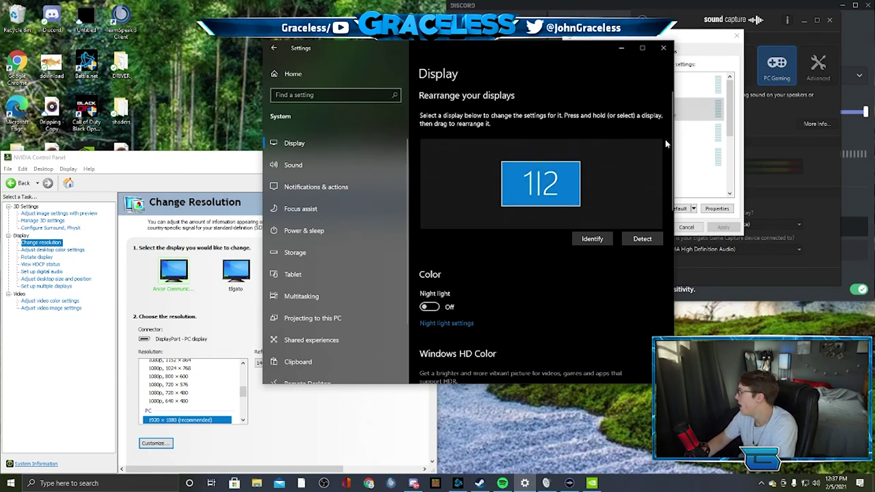
scroll(627, 311, "down", 6)
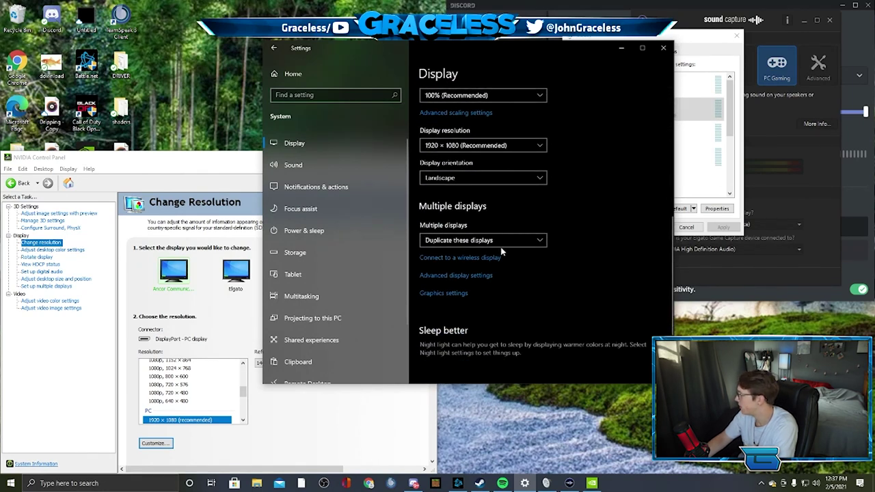
left_click(503, 240)
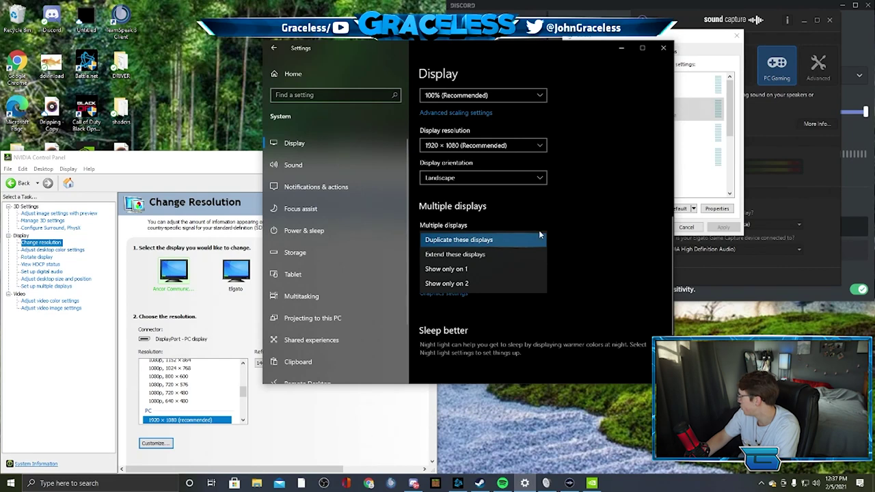
left_click(578, 227)
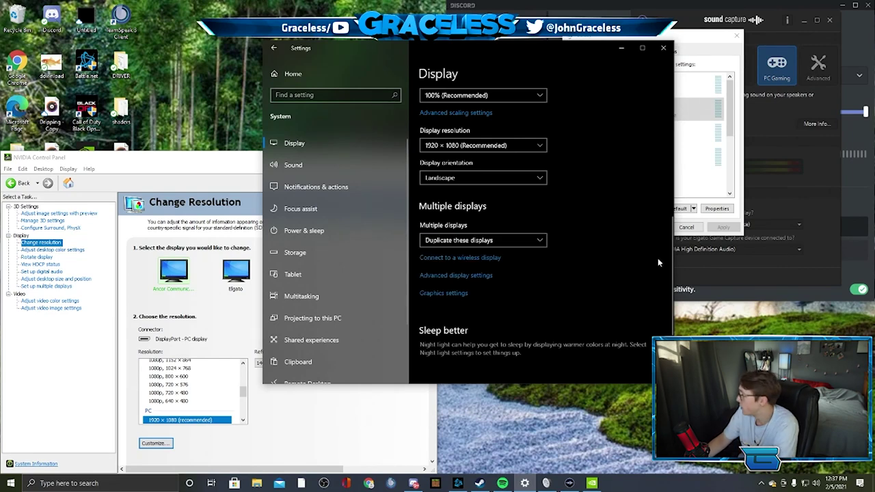
scroll(658, 258, "up", 8)
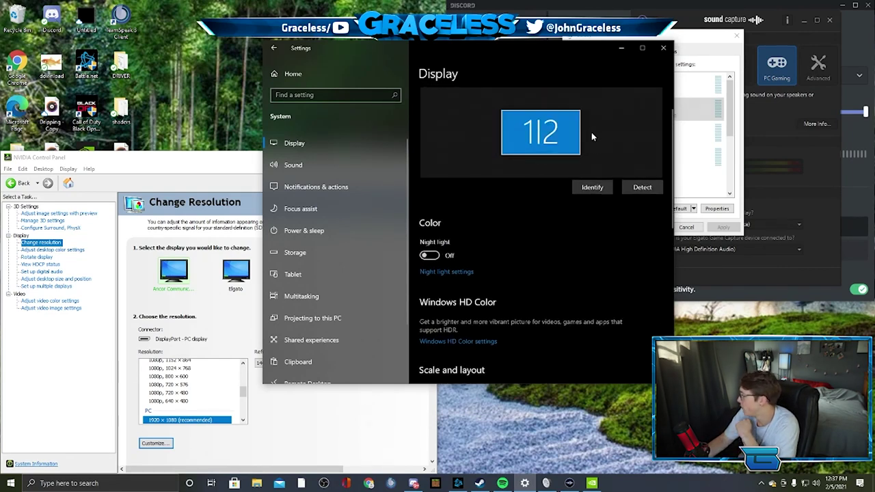
scroll(557, 185, "down", 5)
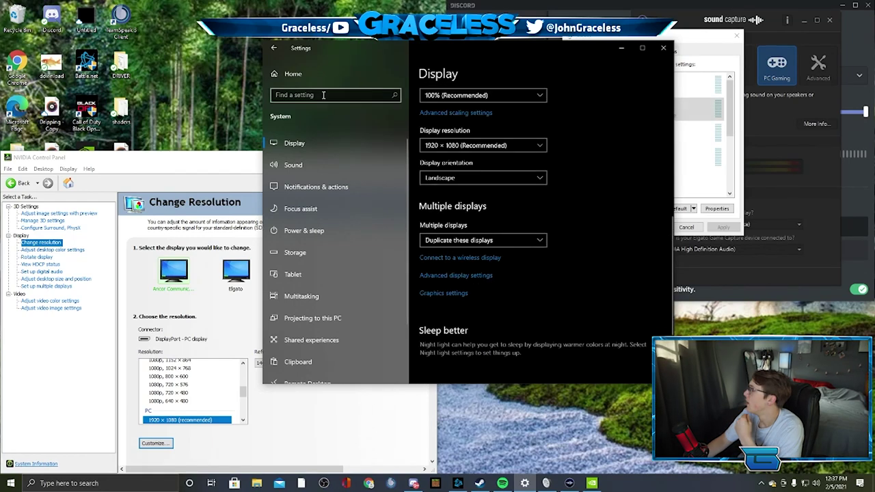
Step: Open the Windows sound settings and review the output device, the available input devices and the related settings
left_click(344, 168)
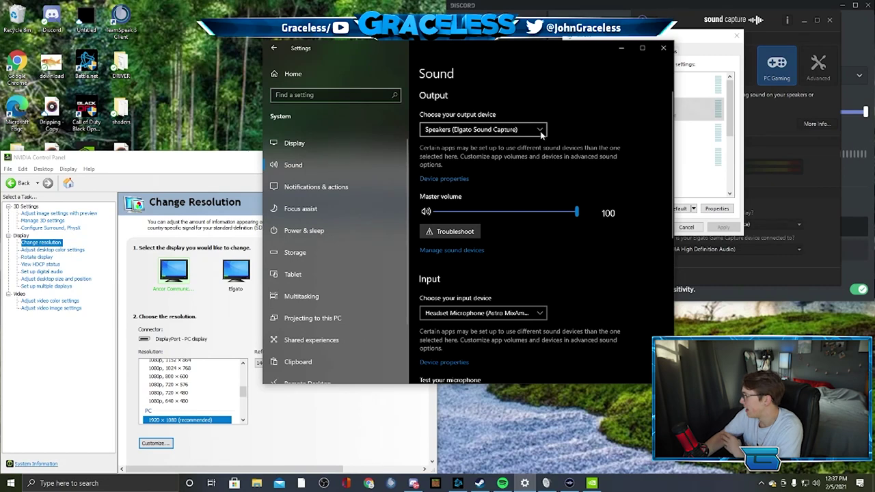
left_click(539, 312)
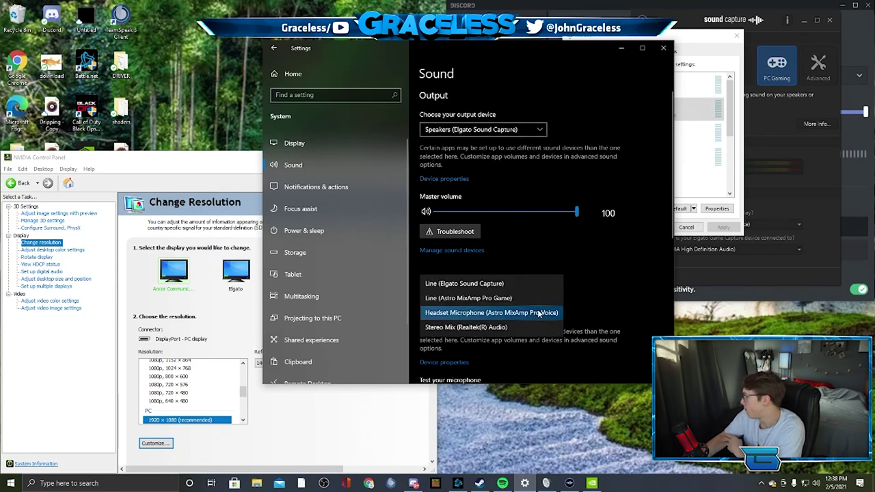
left_click(588, 292)
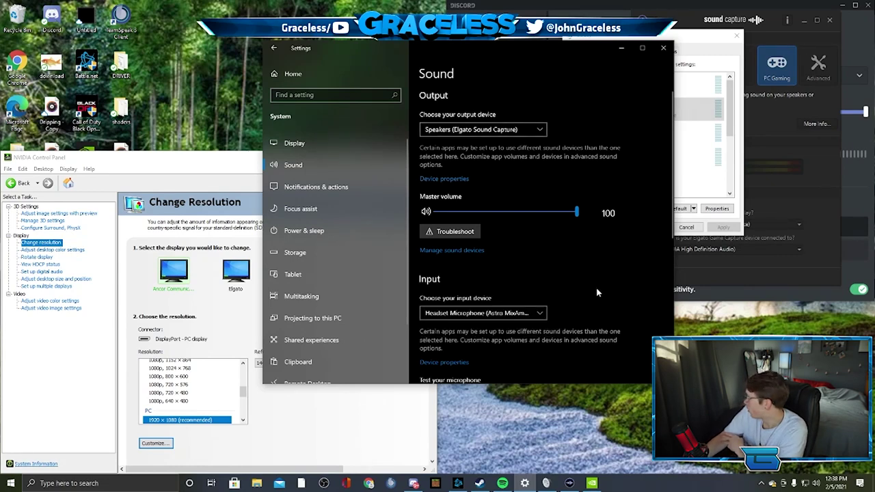
scroll(591, 290, "down", 3)
scroll(534, 320, "down", 3)
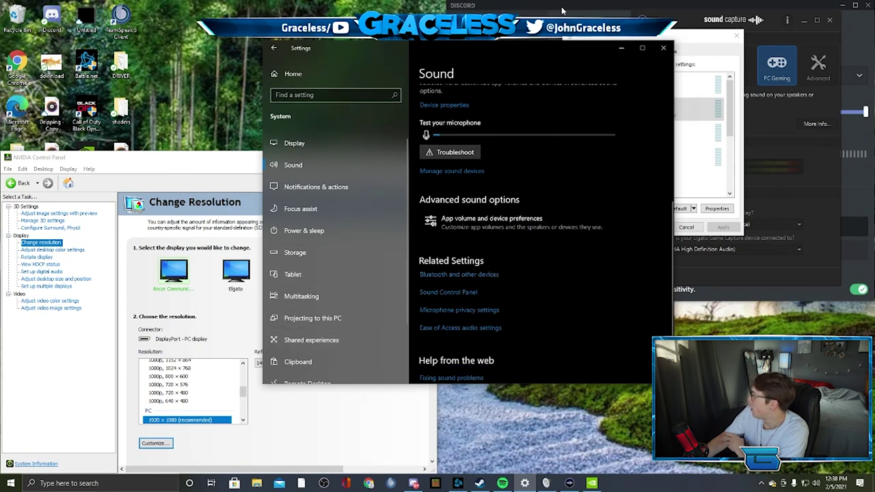
Step: Compare the playback device list with the sound output settings and open Sound Control Panel from the related settings
left_click(684, 109)
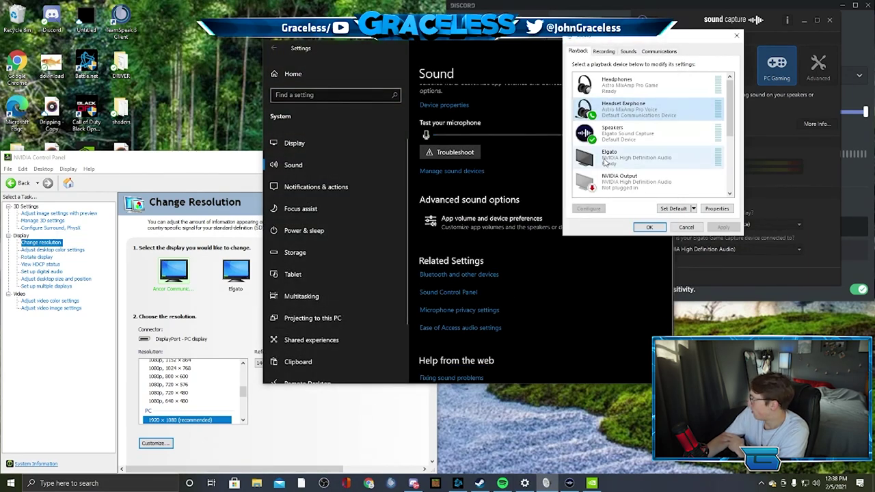
left_click(688, 137)
scroll(519, 239, "up", 5)
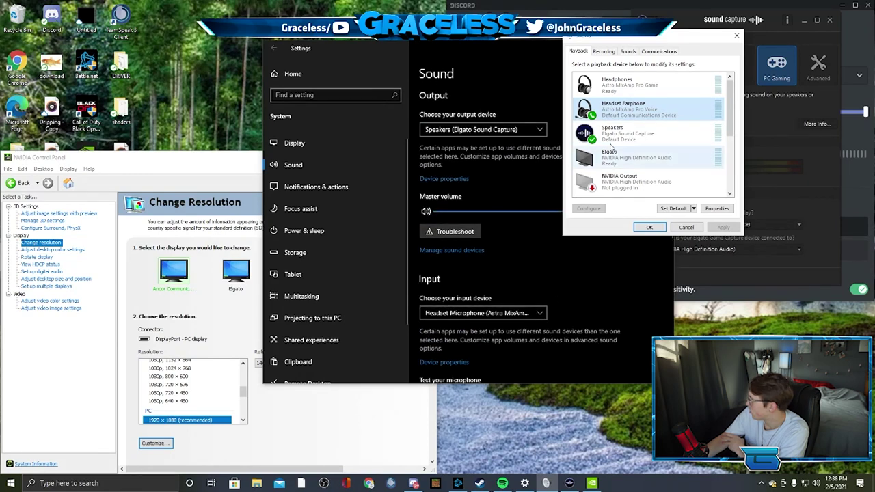
left_click(488, 71)
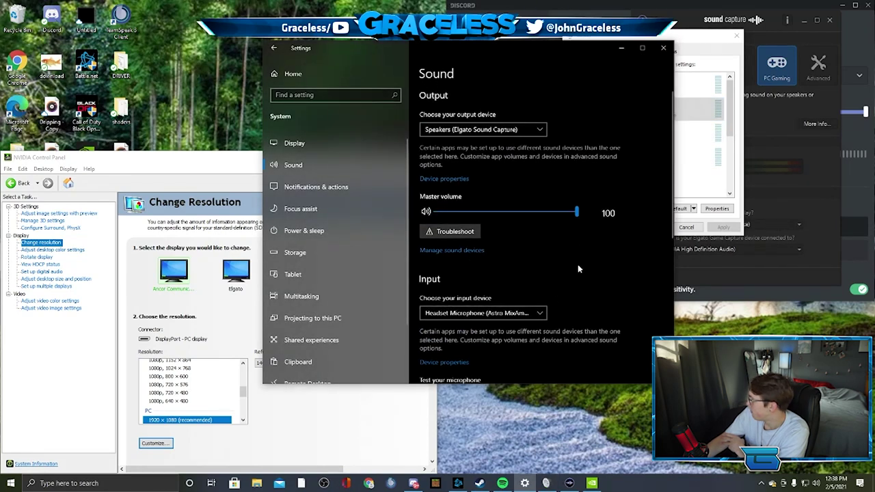
scroll(581, 261, "down", 3)
scroll(483, 277, "down", 3)
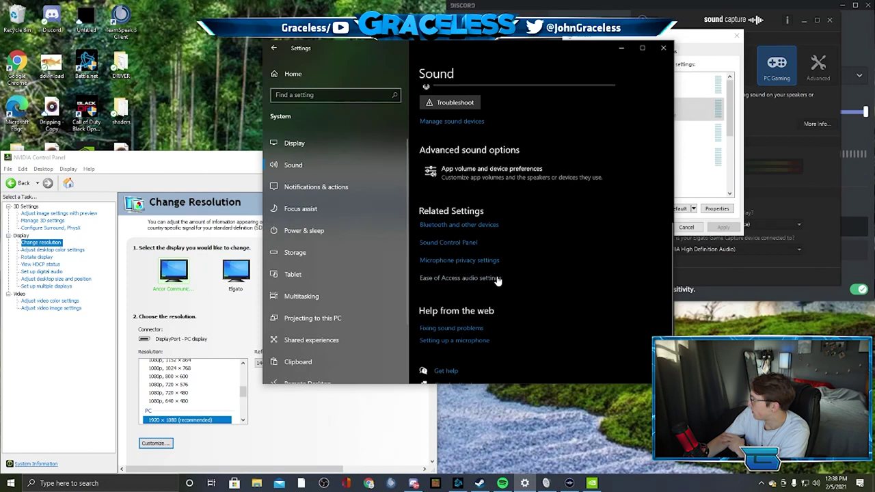
left_click(460, 241)
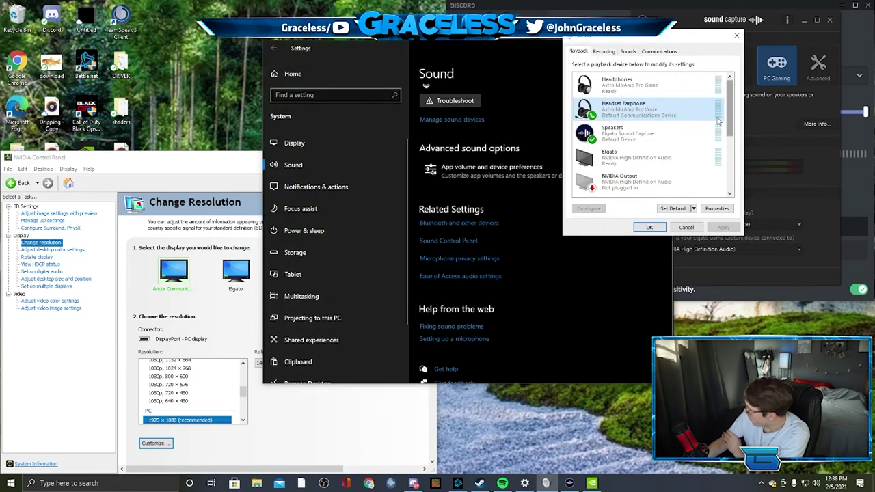
Step: Check the available device options for the Headset Earphone and the Elgato Sound Capture Speakers in the playback list
right_click(616, 111)
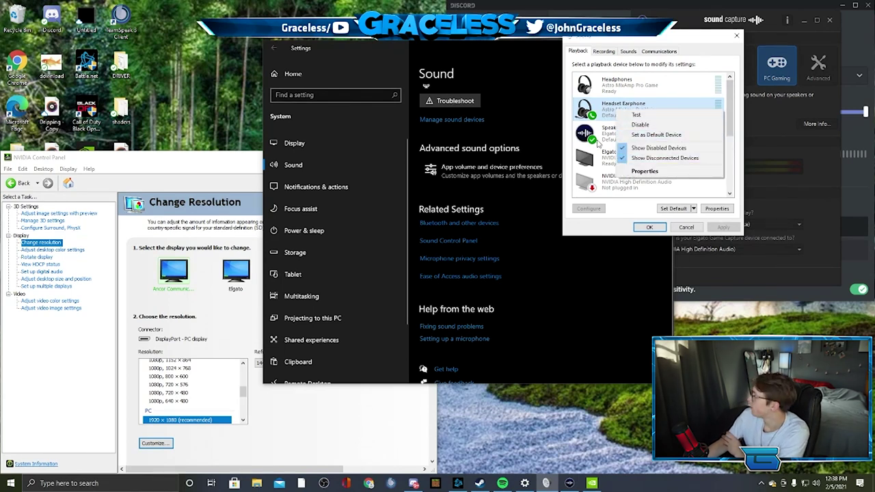
left_click(610, 138)
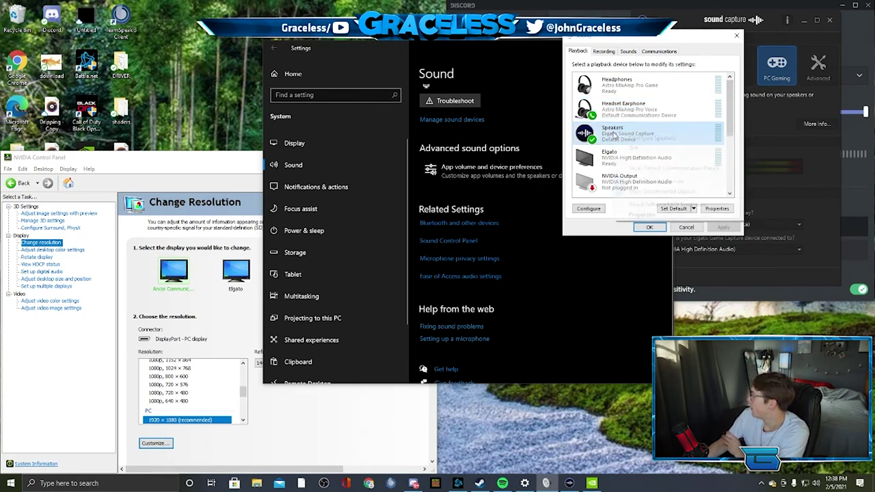
right_click(614, 132)
left_click(680, 76)
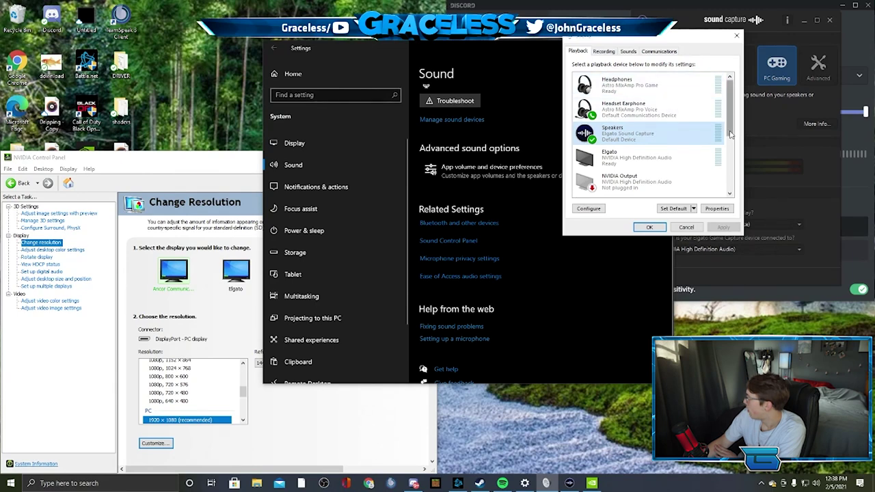
left_click_drag(731, 135, 730, 115)
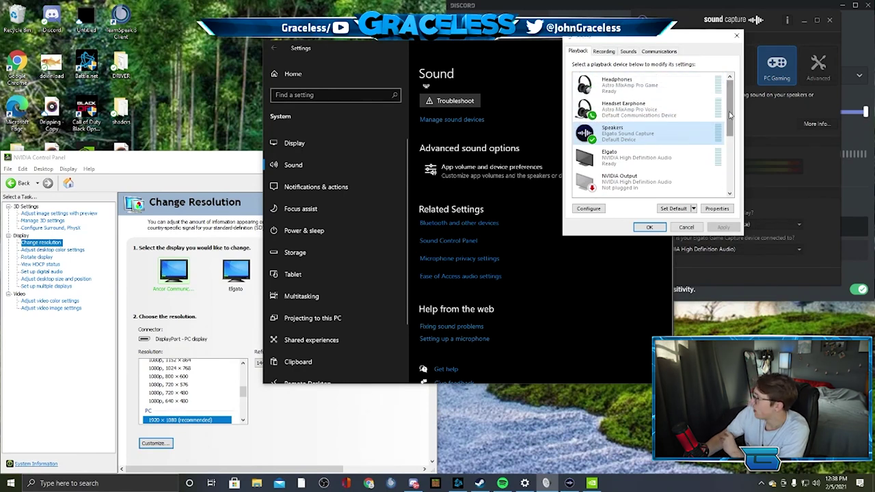
Step: Review the recording devices, including the Elgato Sound Capture line, and open the properties of Stereo Mix
left_click(602, 53)
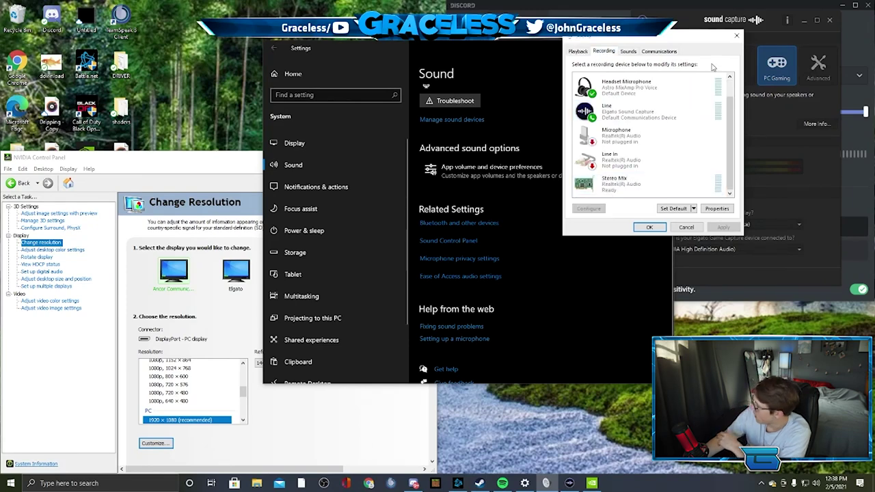
left_click(674, 111)
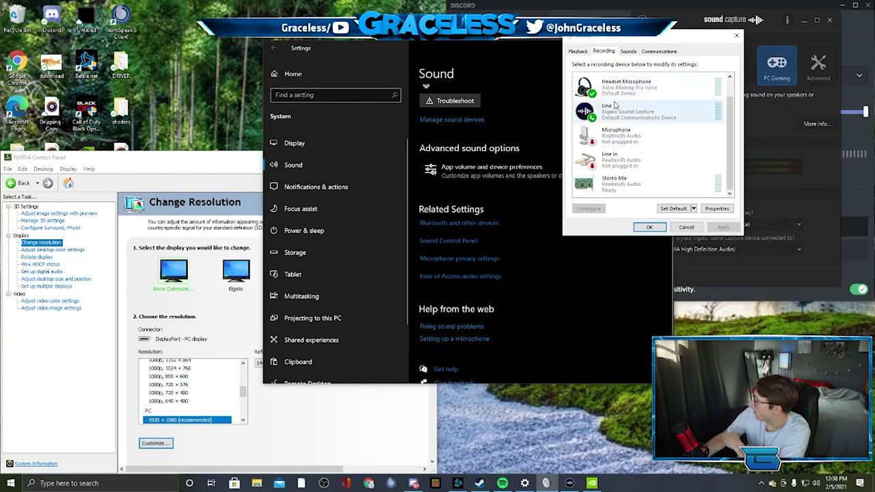
left_click(630, 186)
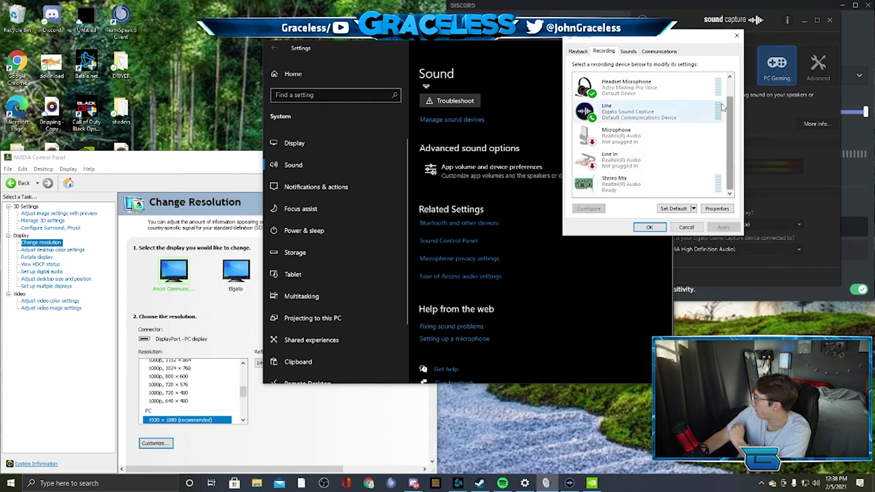
right_click(687, 188)
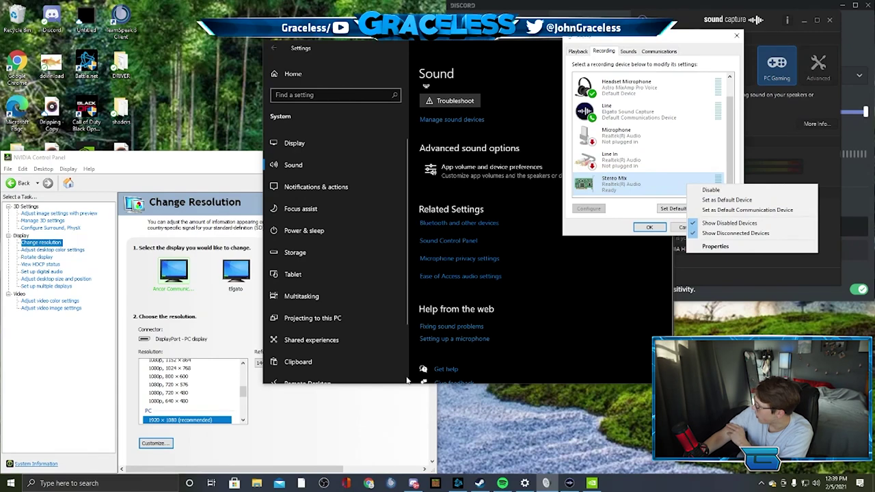
left_click(733, 247)
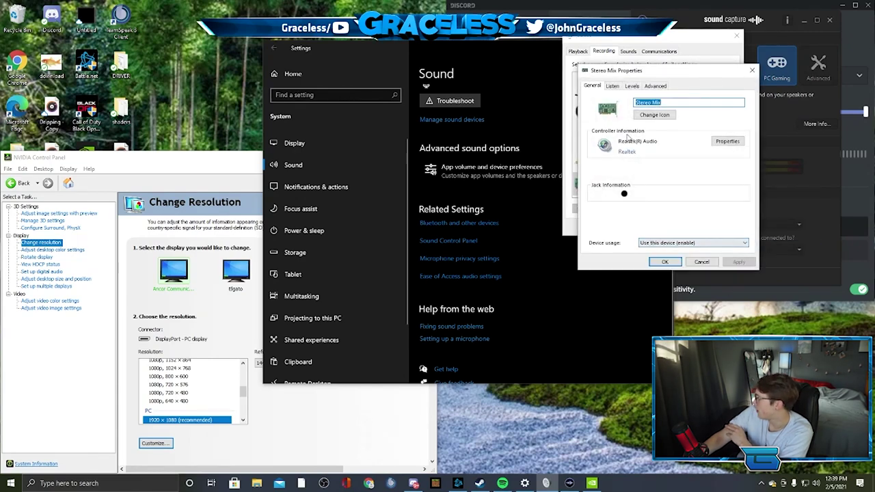
Step: Check the Stereo Mix listening options, keeping Elgato (NVIDIA High Definition Audio) as the playback device
left_click(612, 86)
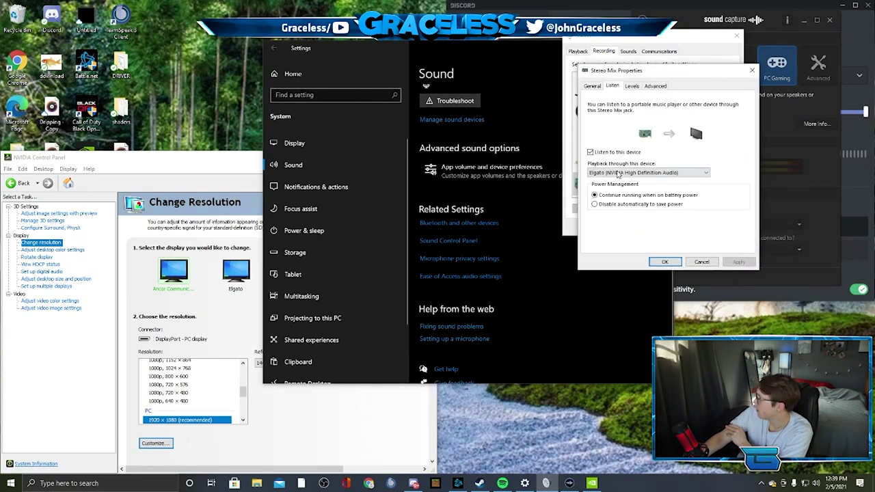
left_click(608, 151)
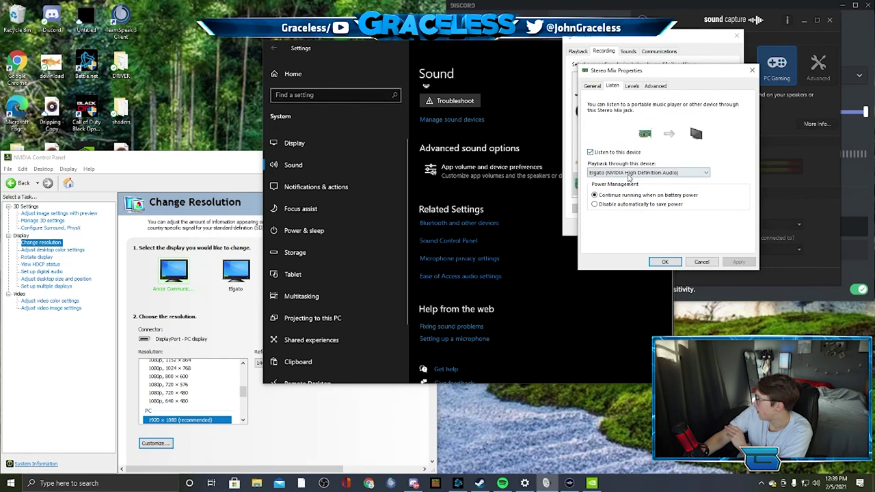
left_click(629, 174)
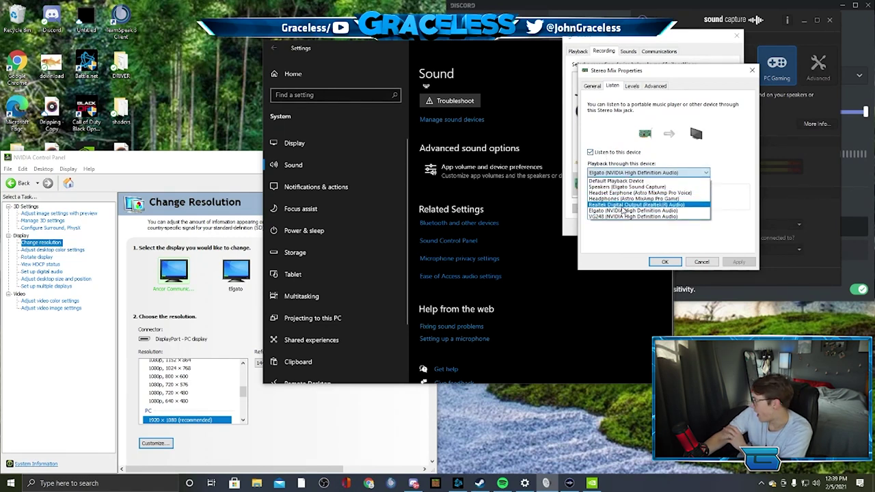
left_click(630, 212)
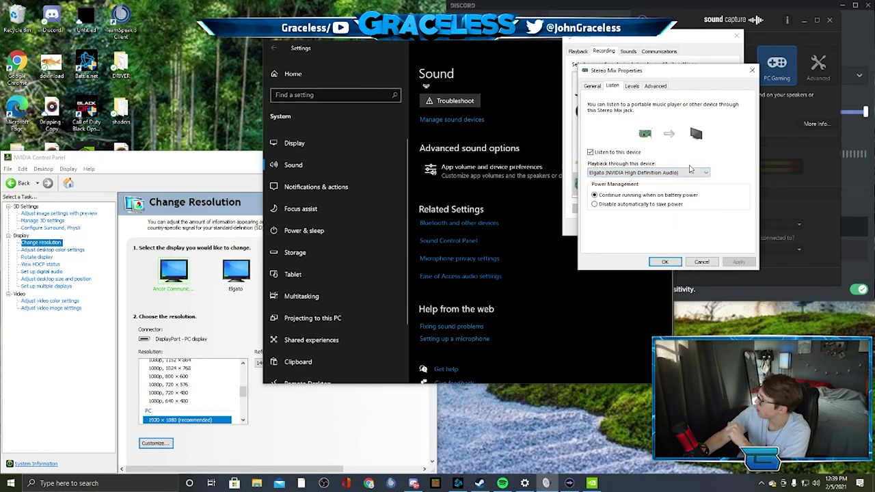
Step: Review the level and the advanced format settings of Stereo Mix, then close its properties without applying changes
left_click(632, 86)
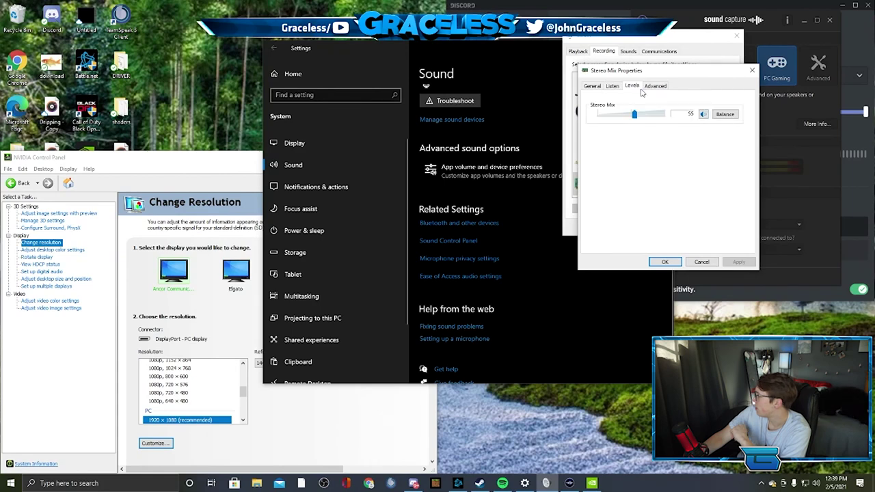
left_click(659, 87)
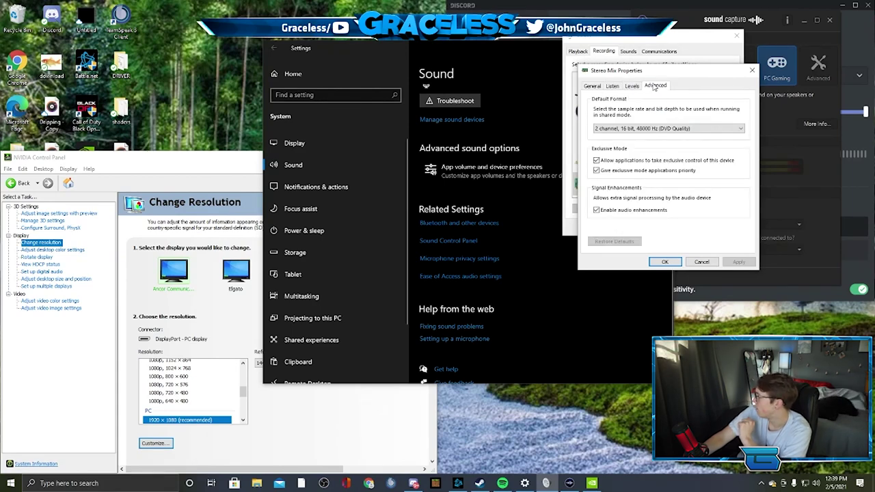
left_click(702, 261)
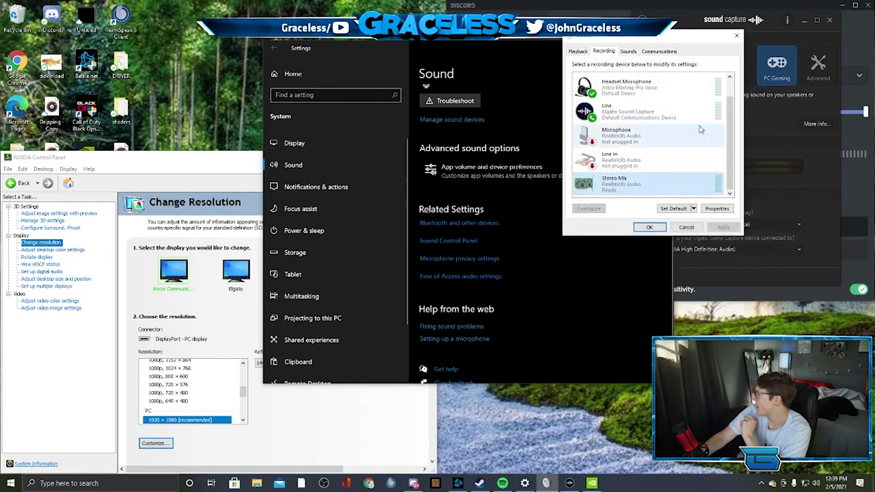
Step: Check the spatial sound format of the Headset Earphone playback device, keeping Windows Sonic for Headphones, and close its properties
left_click(578, 51)
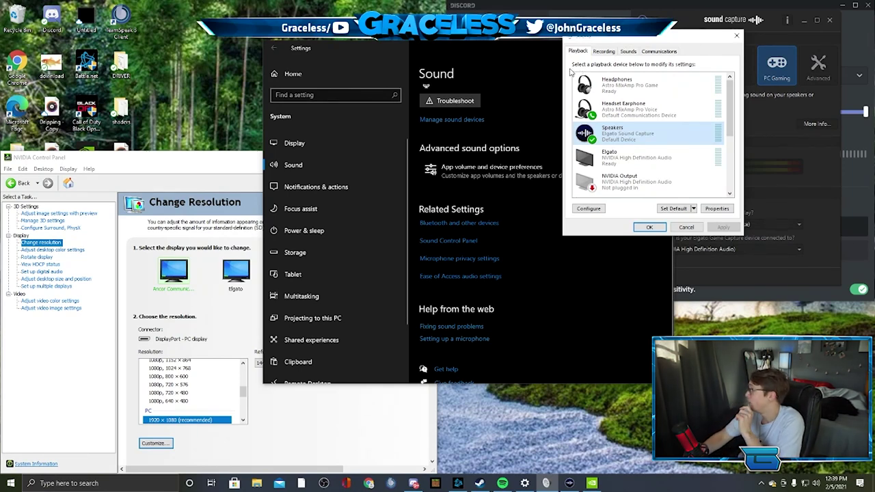
right_click(658, 115)
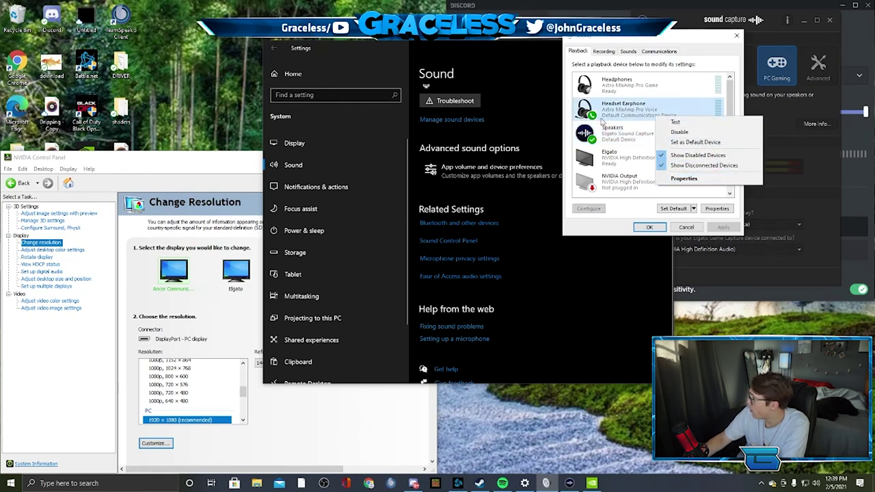
left_click(696, 180)
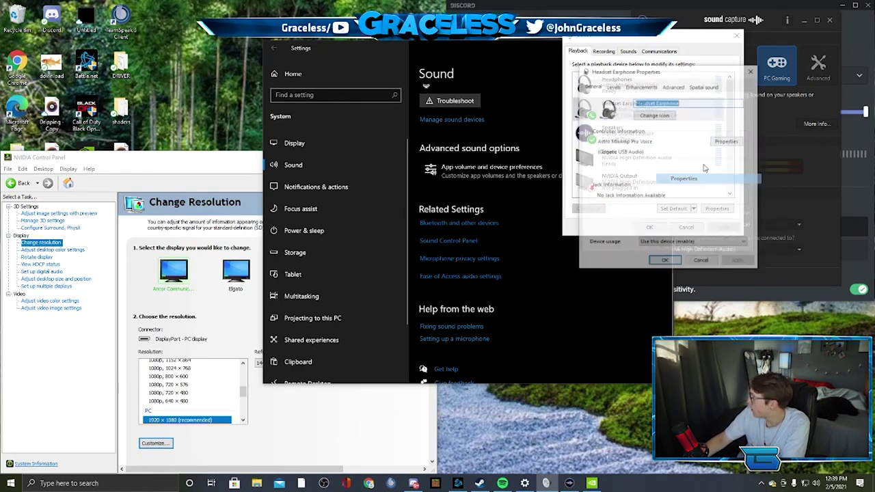
left_click(712, 86)
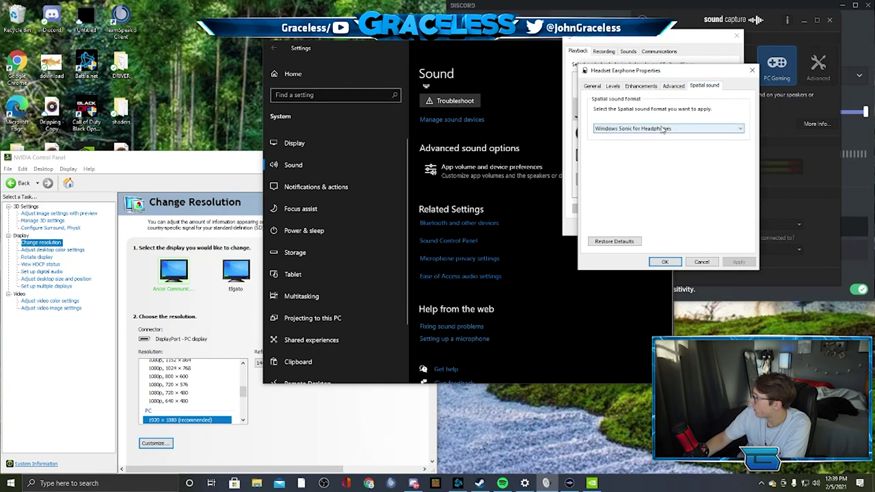
left_click(695, 130)
left_click(693, 142)
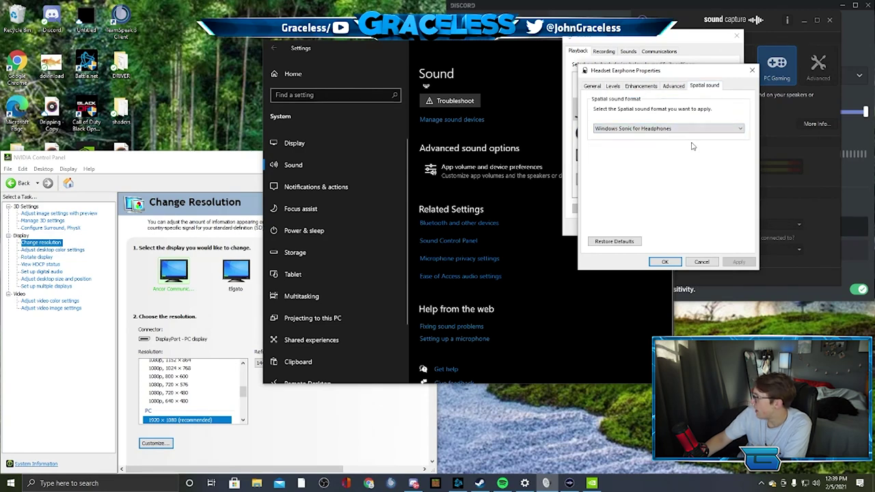
left_click(707, 261)
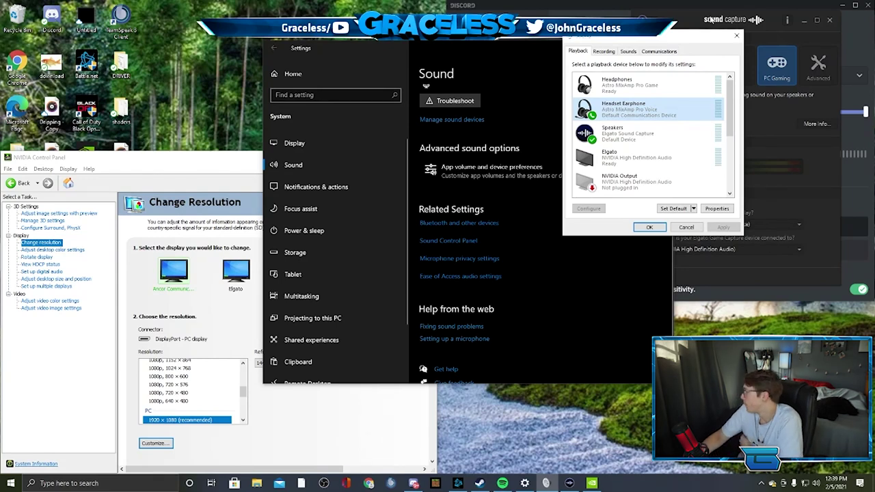
Step: Switch to Elgato Sound Capture and set the output connected to the capture device to Elgato (NVIDIA High Definition Audio)
left_click(713, 20)
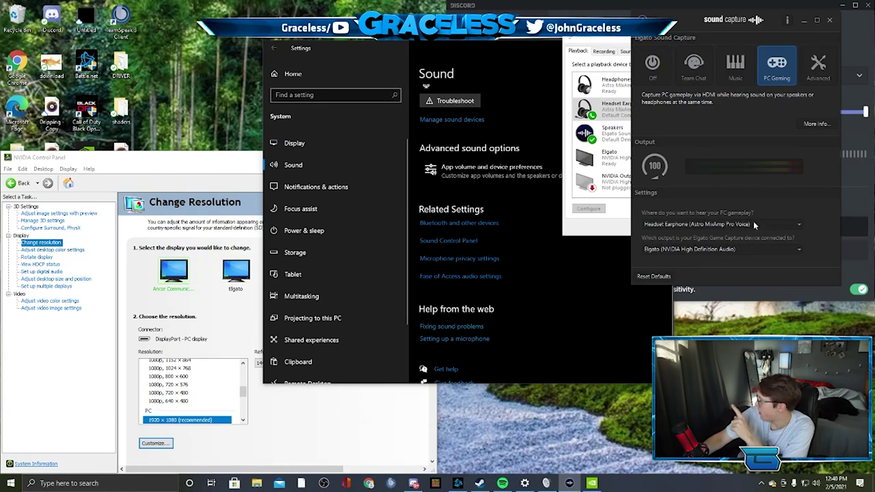
left_click(666, 250)
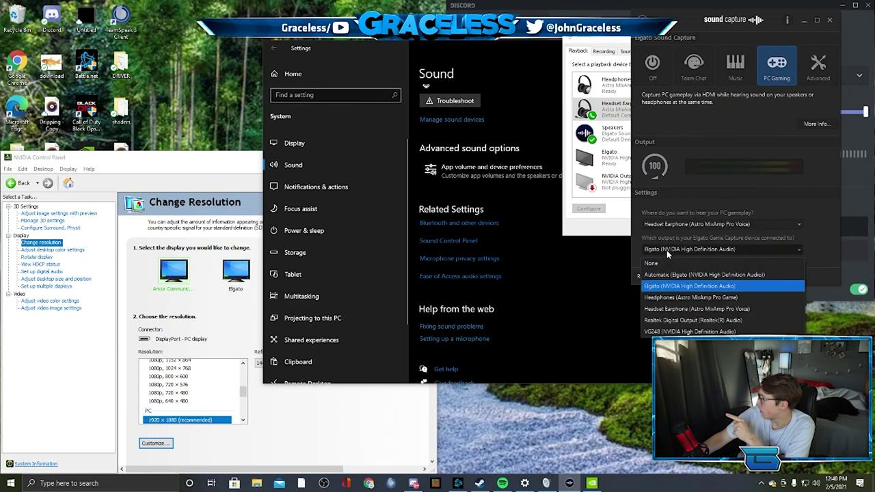
left_click(736, 286)
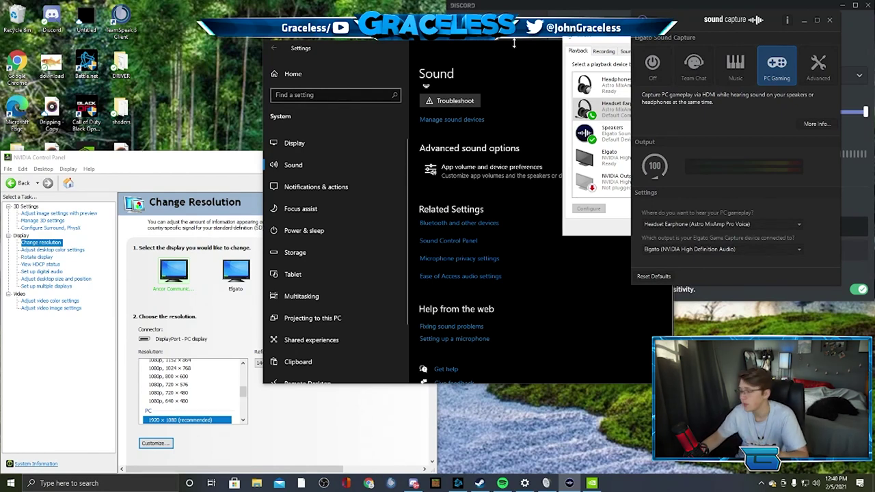
Step: Switch to Discord, choose Headset Microphone (Astro MixAmp Pro Voice) as input device, and keep Speakers (Elgato Sound Capture) as output
left_click(489, 10)
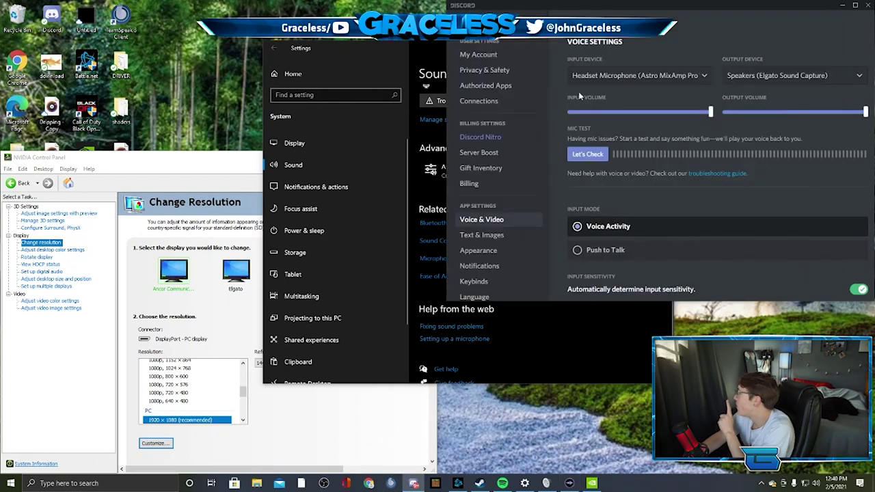
left_click(663, 71)
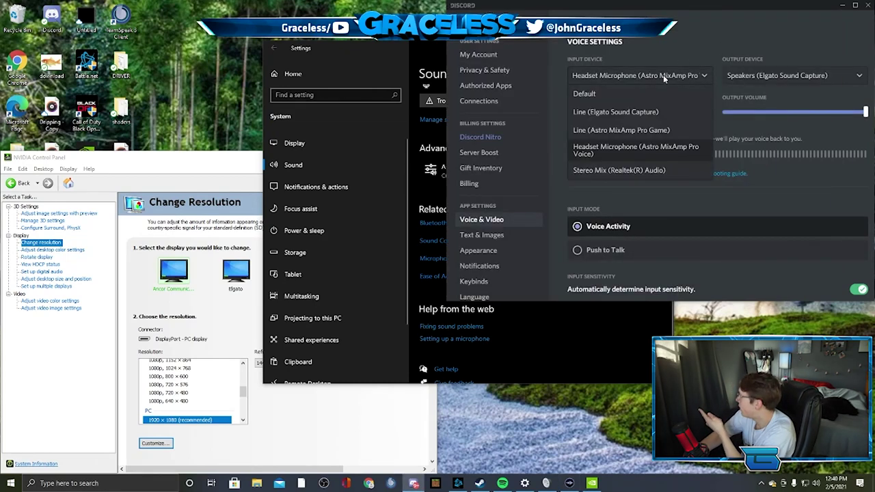
left_click(666, 151)
left_click(803, 77)
left_click(805, 77)
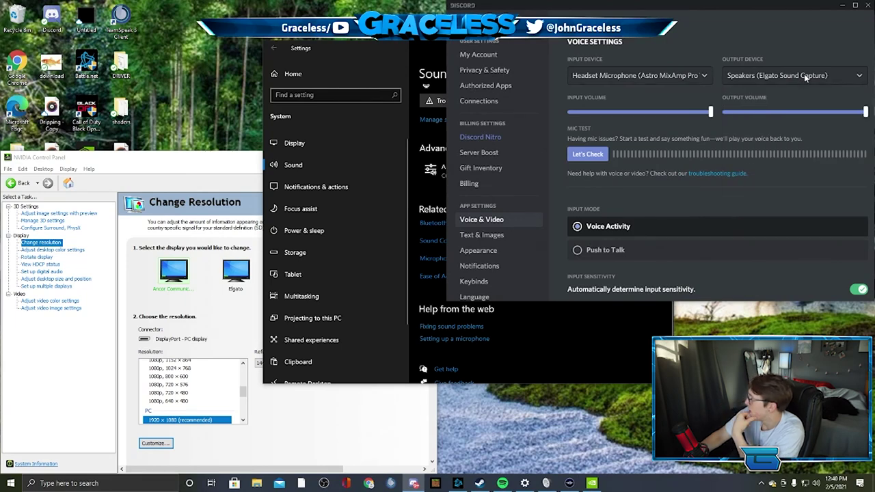
left_click(816, 80)
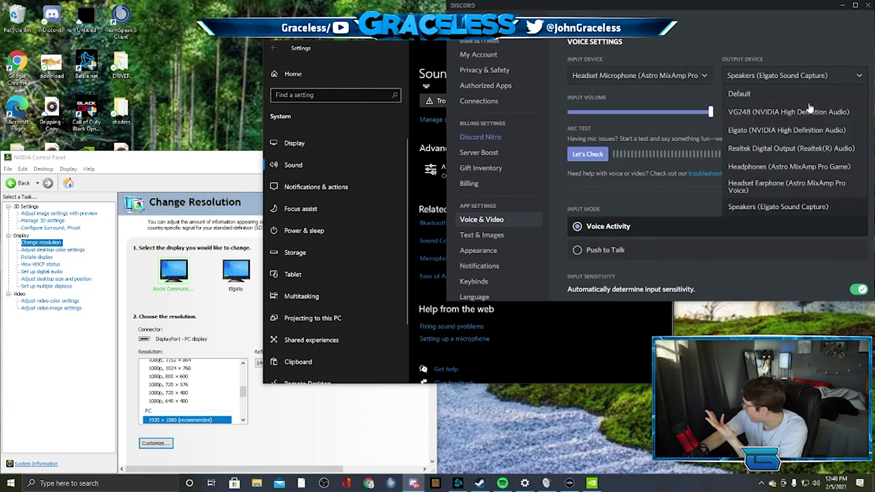
left_click(750, 73)
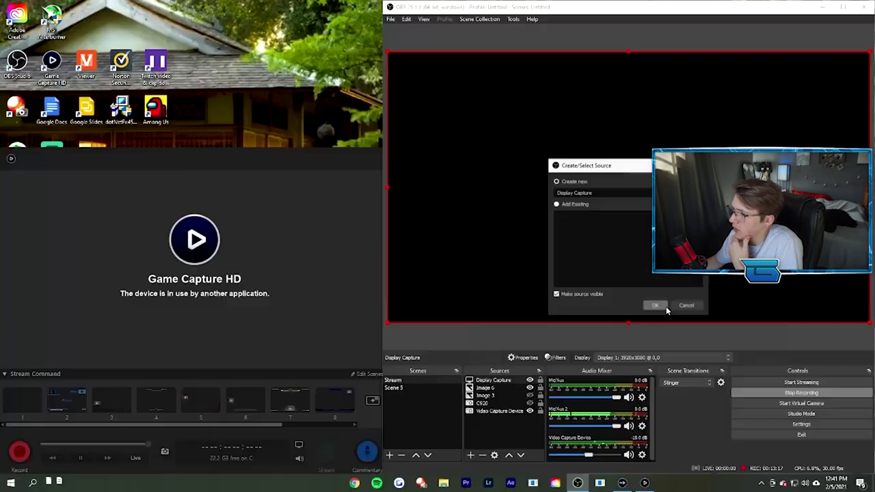
Step: Add a new Display Capture source for Display 1 in OBS and disable the preview
left_click(664, 306)
left_click(739, 366)
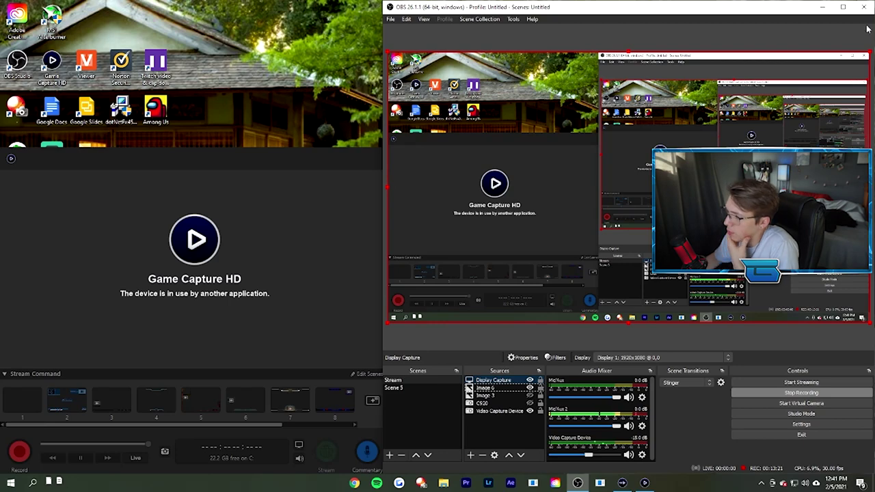
right_click(622, 150)
left_click(657, 127)
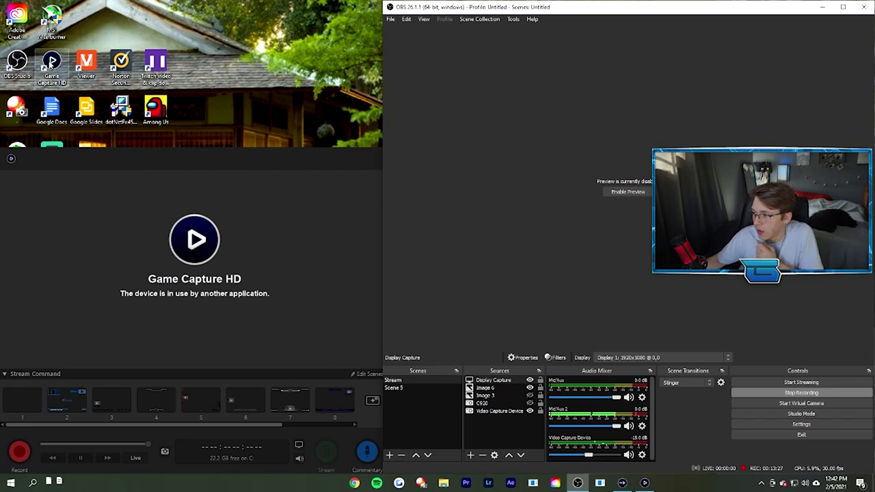
Step: Bring up Elgato Sound Capture, switch to Game Capture HD, and open the Game Capture HD60 device settings
left_click(622, 483)
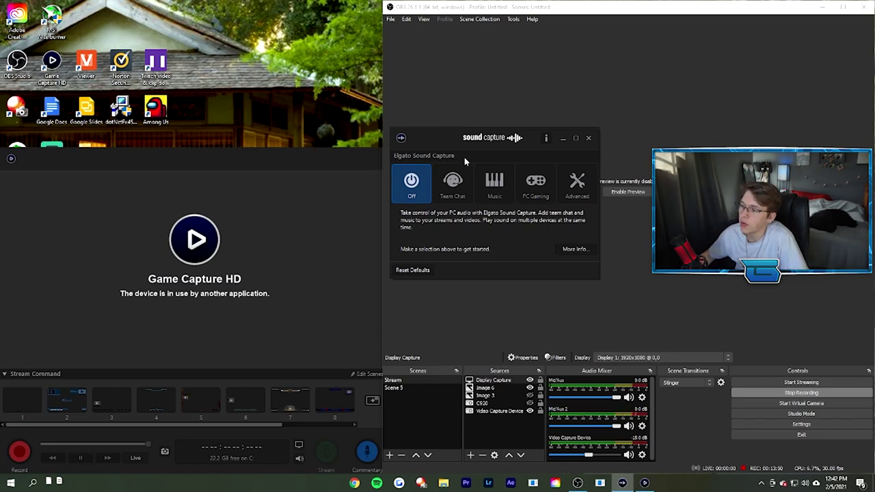
left_click(401, 137)
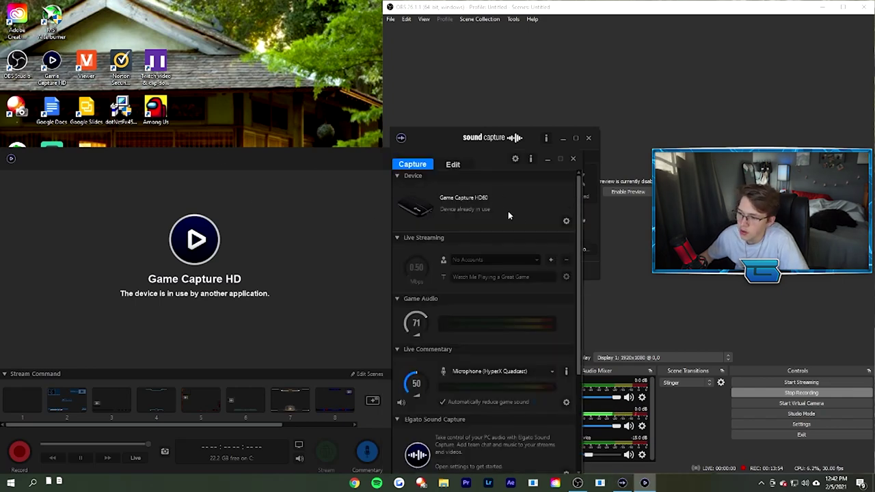
left_click(566, 222)
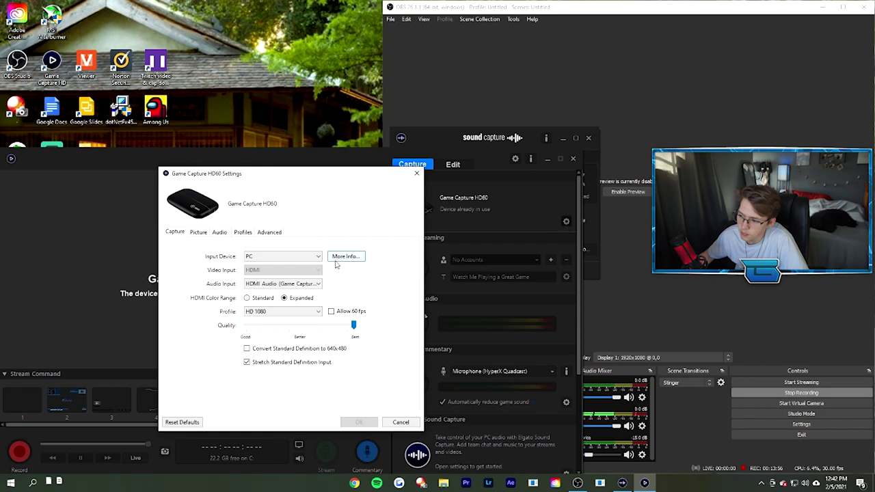
Step: Browse the input device options, try PlayStation 4, and set the capture card's input device to PC
left_click(279, 257)
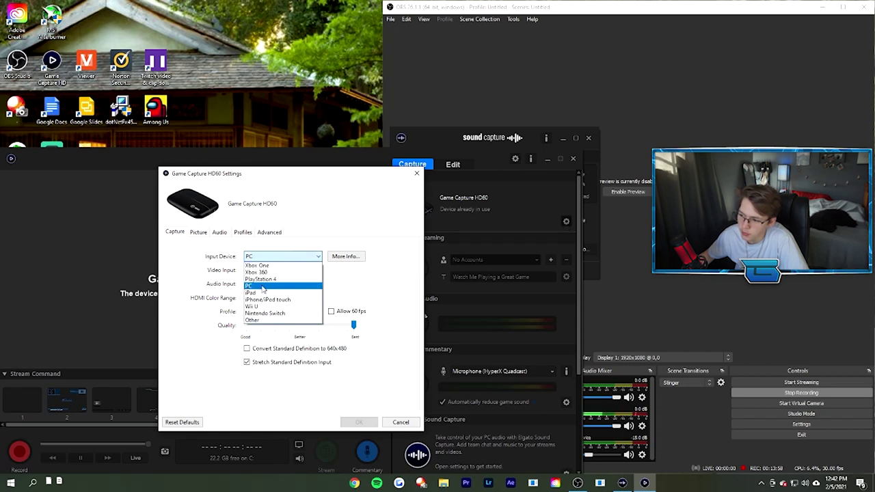
left_click(278, 257)
left_click(273, 259)
left_click(272, 280)
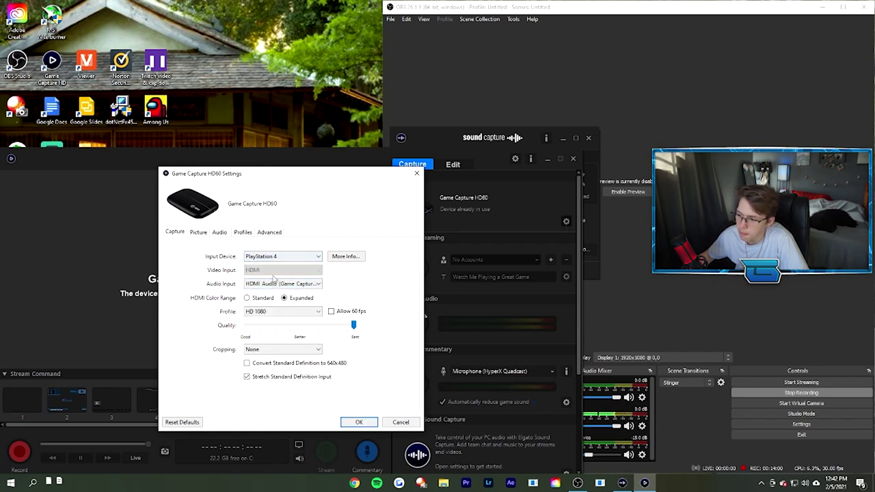
left_click(280, 258)
left_click(270, 285)
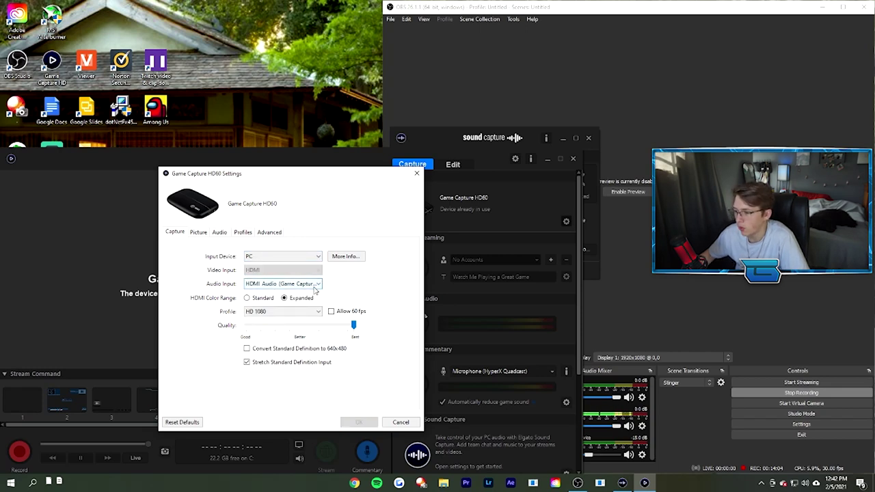
Step: Set the audio input to HDMI Audio (Game Capture HD60) and the capture profile to HD 1080
left_click(313, 286)
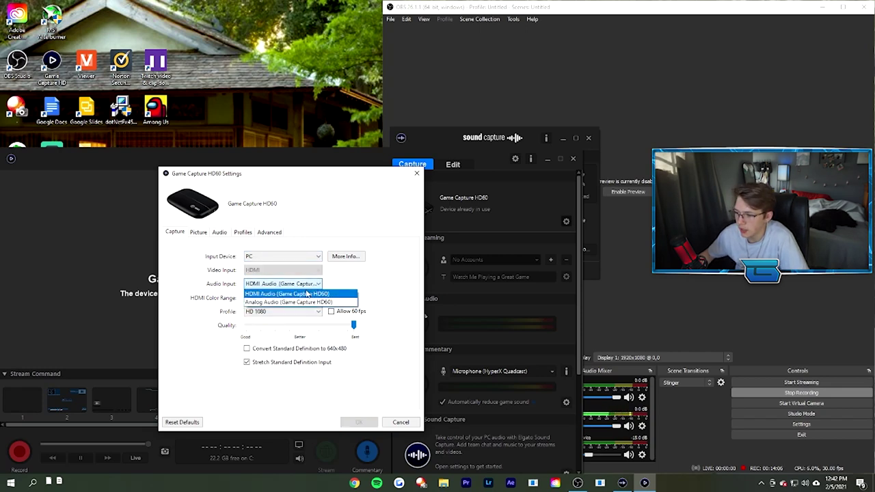
left_click(309, 295)
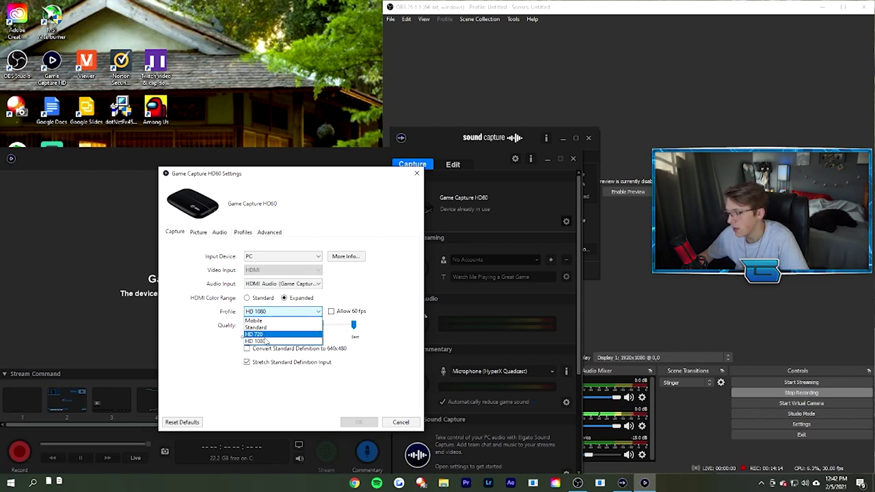
left_click(266, 340)
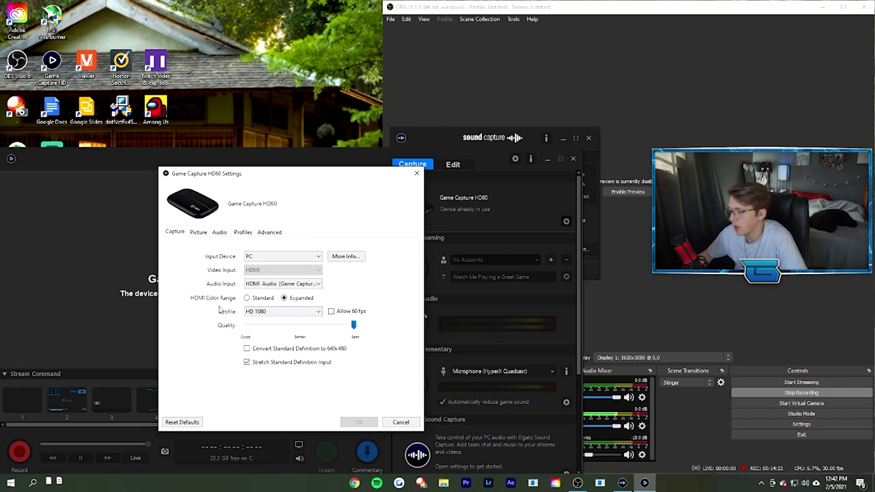
left_click(259, 313)
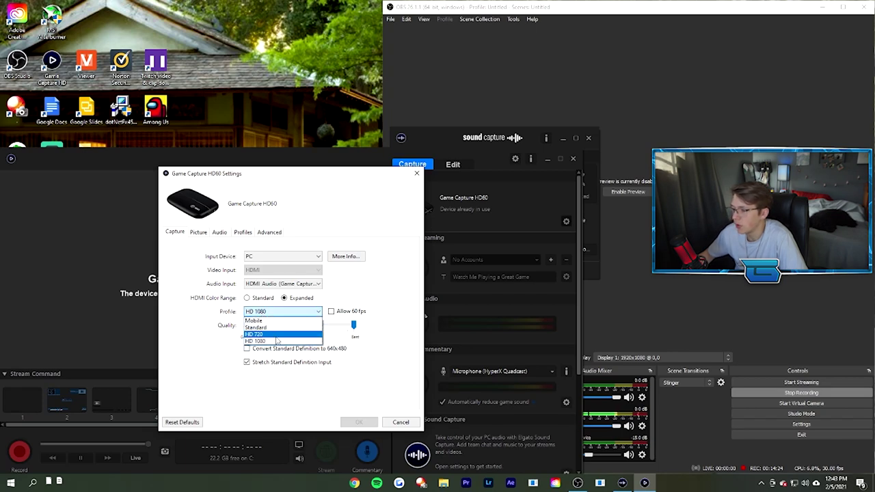
left_click(277, 338)
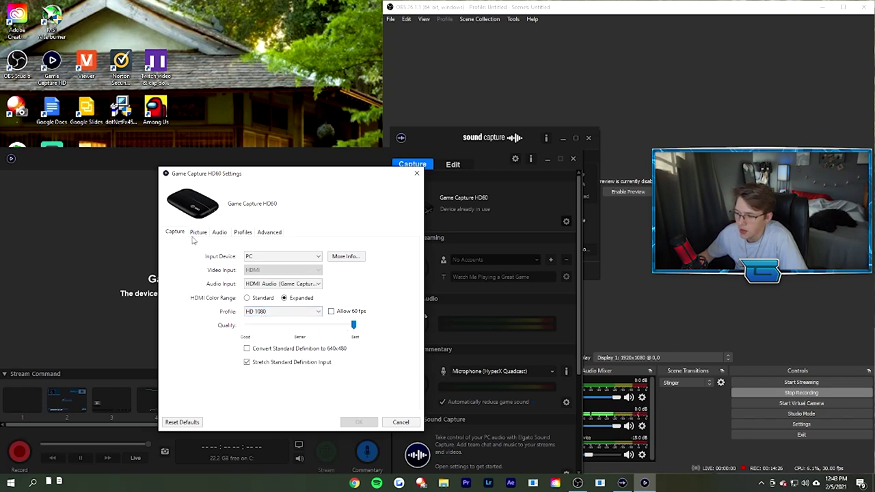